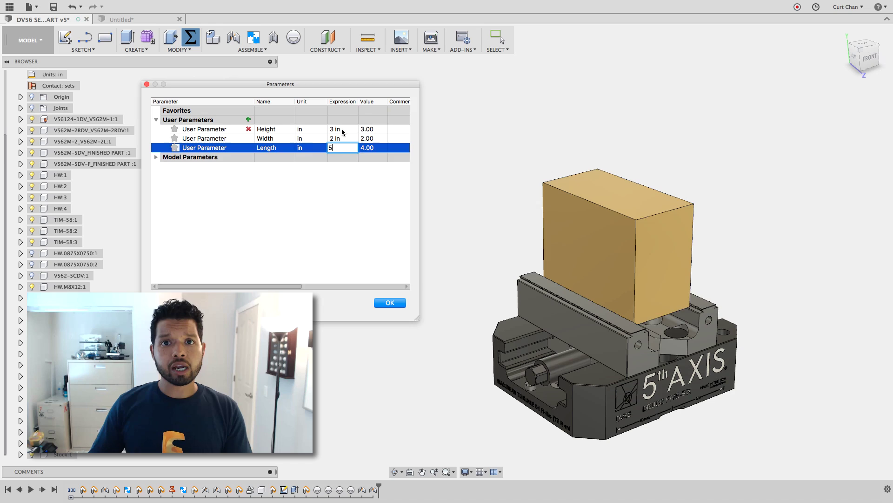
Resize the stock block through its user parameters, entering 5 in for Length and further values of 3 and 4 in.
text(5)
key(Return)
click(341, 129)
key(Return)
text(3)
key(Return)
text(4)
key(Return)
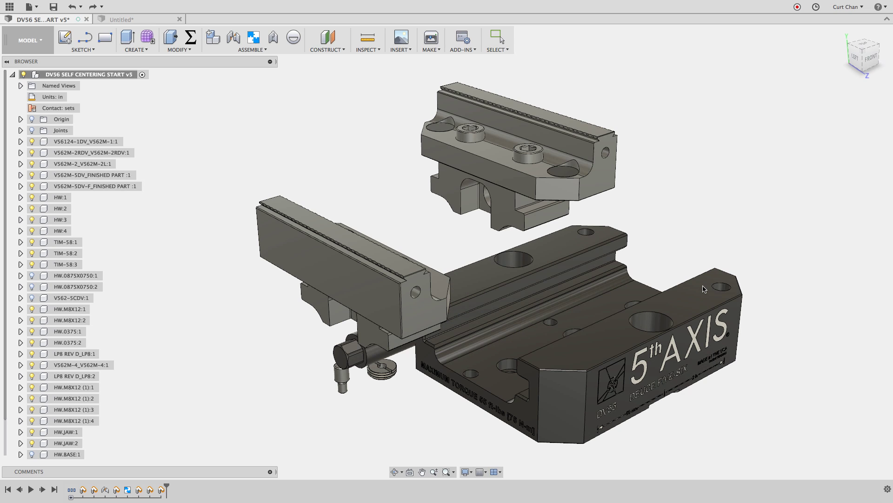
Undo the stray drag of the vise and ground its base component V56124-1DV_V562M-1.
drag(703, 285, 702, 286)
key(super+z)
click(575, 299)
right_click(574, 297)
click(582, 435)
click(86, 141)
right_click(98, 143)
click(130, 156)
click(226, 148)
Try moving the vise's ungrounded parts freely, and undo both moves.
drag(587, 176, 713, 166)
drag(531, 163, 552, 91)
key(super+z)
key(super+z)
Window-select the components of the loose jaw and combine them into a rigid group.
click(869, 58)
click(252, 50)
click(258, 95)
click(508, 50)
click(493, 58)
drag(456, 98, 629, 257)
click(260, 45)
click(831, 166)
Move the grouped jaw slightly to check that its components travel together.
drag(569, 166, 538, 180)
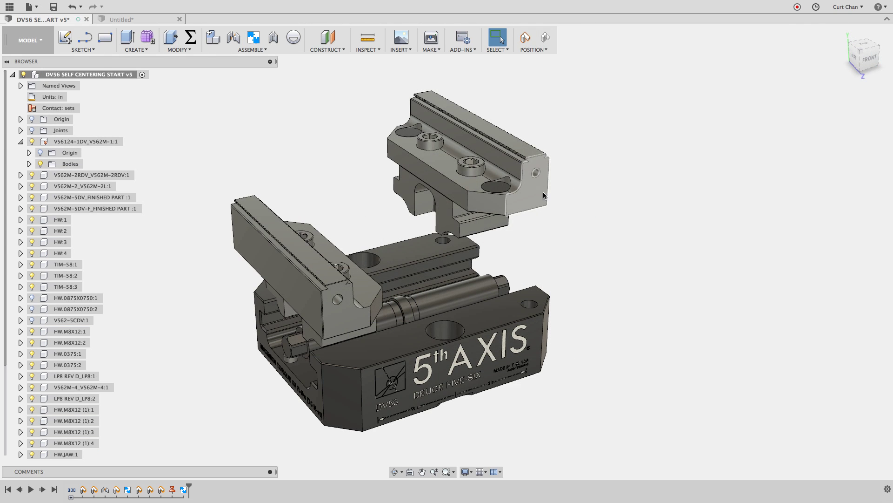
mouse_move(543, 191)
mouse_down()
mouse_move(591, 182)
mouse_move(534, 197)
mouse_up()
key(Escape)
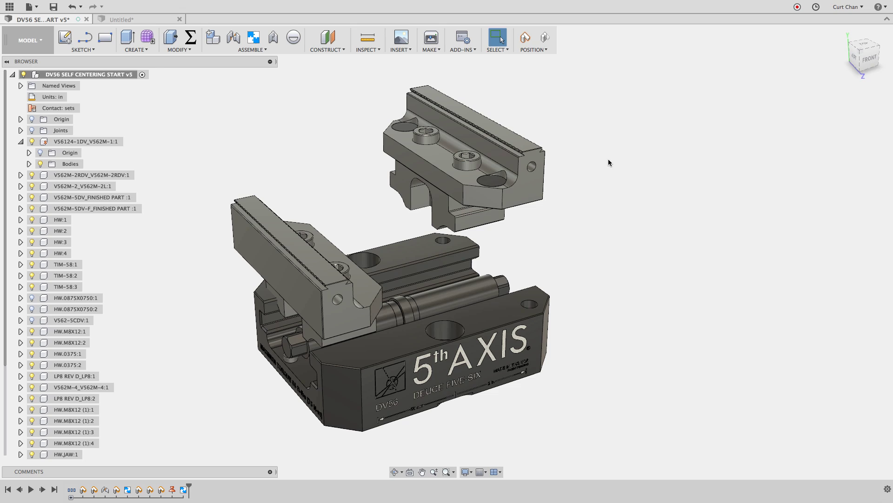
Capture the moved position and define a joint between the loose jaw and the vise base with an X offset of -0.075 in.
text(s)
text(joint)
click(633, 213)
click(461, 238)
shift+middle_drag(521, 188, 549, 180)
click(551, 163)
shift+middle_drag(551, 164, 502, 366)
scroll(502, 366, up, 5)
click(481, 362)
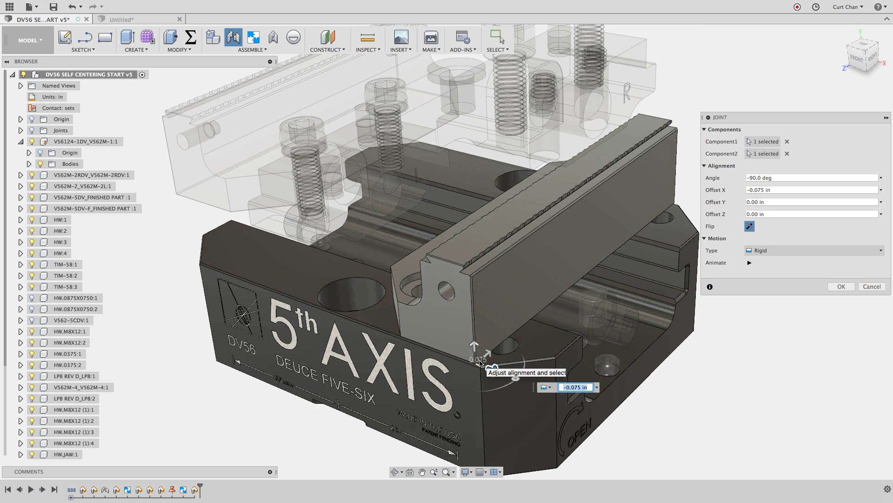
Make the jaw joint a Slider with its slide axis along the base, confirm it and test the jaw's travel.
click(773, 250)
click(764, 282)
click(774, 263)
click(777, 275)
click(841, 299)
drag(512, 290, 534, 301)
Add a second slider joint between the other jaw and the vise base, and test its sliding.
right_click(211, 200)
click(215, 173)
scroll(310, 173, up, 8)
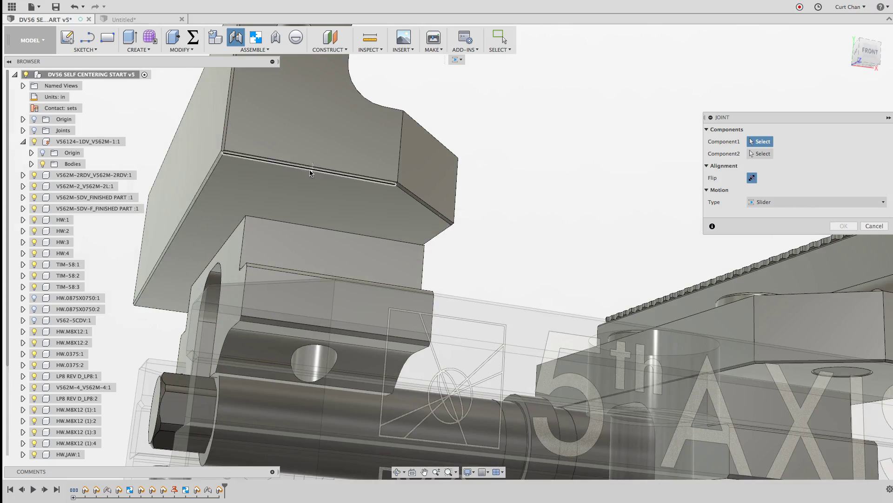
click(311, 173)
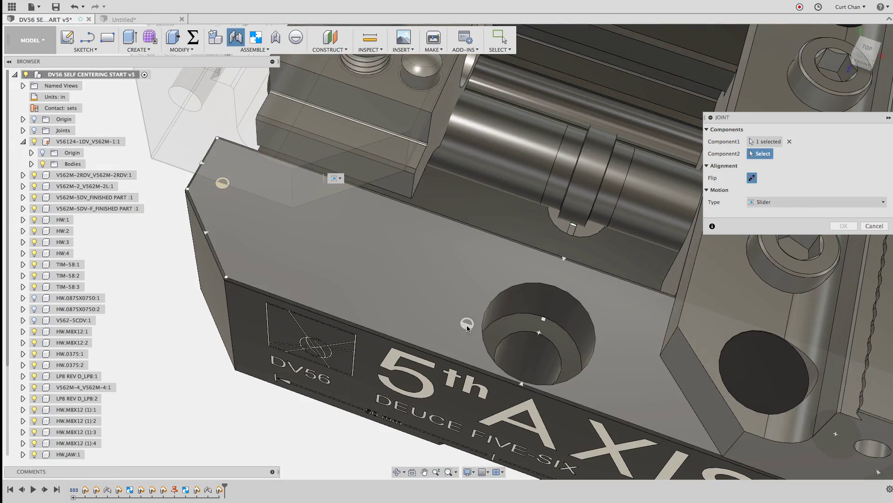
click(467, 327)
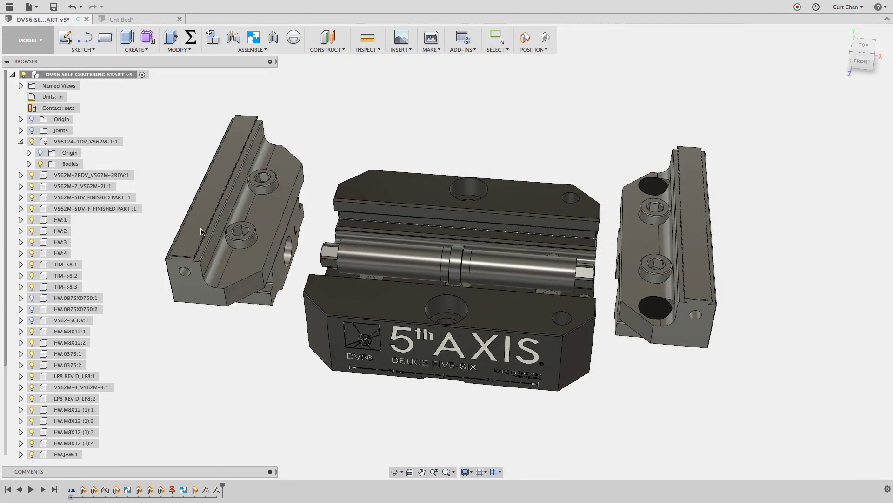
drag(201, 229, 321, 238)
drag(704, 254, 646, 254)
Capture the current position and create a motion link between the two jaws' slider joints.
click(261, 50)
click(258, 118)
click(438, 241)
click(21, 130)
click(72, 175)
click(70, 187)
click(738, 190)
click(836, 226)
Test the linked jaw movement and delete the motion link.
drag(643, 278, 589, 280)
right_click(237, 495)
click(265, 426)
Slide the jaws along the base and examine their position relative to the central leadscrew.
scroll(184, 231, up, 5)
middle_drag(369, 326, 365, 288)
mouse_move(365, 291)
mouse_down()
mouse_move(325, 282)
mouse_move(356, 281)
mouse_up()
drag(522, 293, 443, 293)
shift+middle_drag(442, 290, 447, 300)
drag(446, 300, 449, 300)
shift+middle_drag(448, 300, 451, 306)
drag(450, 306, 535, 318)
drag(349, 311, 265, 298)
shift+middle_drag(265, 298, 160, 135)
scroll(160, 135, down, 2)
Align the first jaw with the round collar face of the leadscrew.
text(s)
text(align)
key(Return)
click(373, 247)
shift+middle_drag(373, 248, 397, 272)
scroll(397, 272, up, 10)
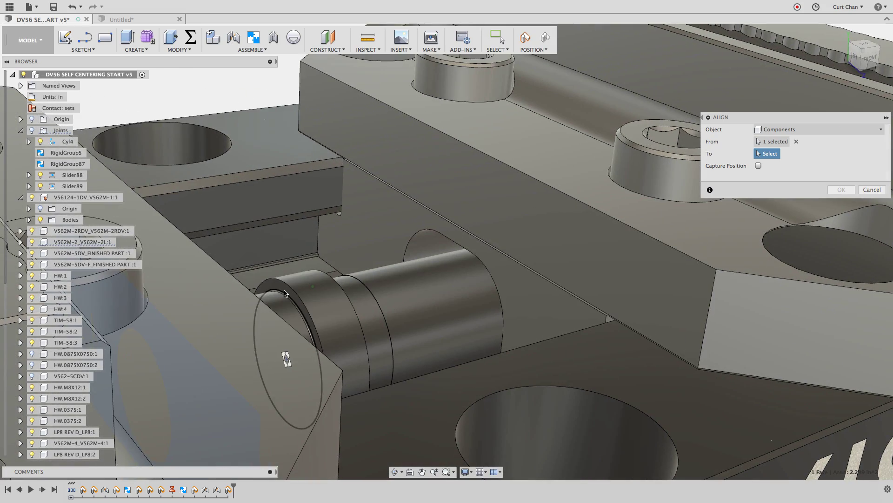
click(285, 292)
click(841, 201)
Align the opposite jaw with the leadscrew in the same way.
right_click(424, 85)
click(423, 60)
click(532, 202)
shift+middle_drag(535, 211, 597, 263)
click(597, 261)
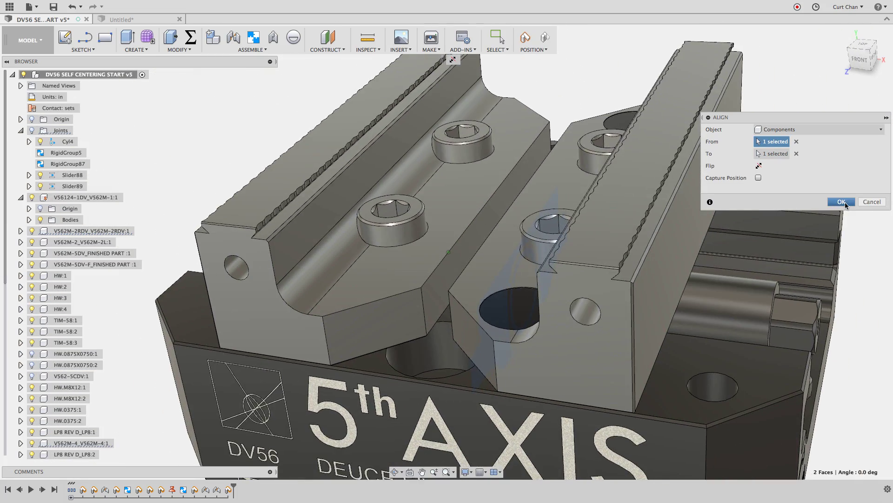
click(845, 204)
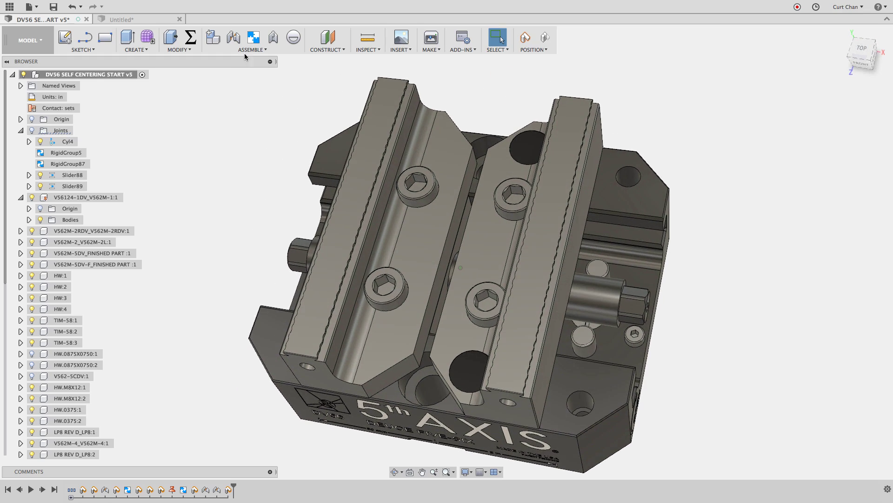
Capture the aligned position, link the two jaw slider joints with a motion link and test the self-centering movement.
click(247, 49)
click(258, 118)
click(442, 237)
click(77, 182)
click(77, 177)
click(738, 190)
click(840, 227)
drag(546, 250, 558, 282)
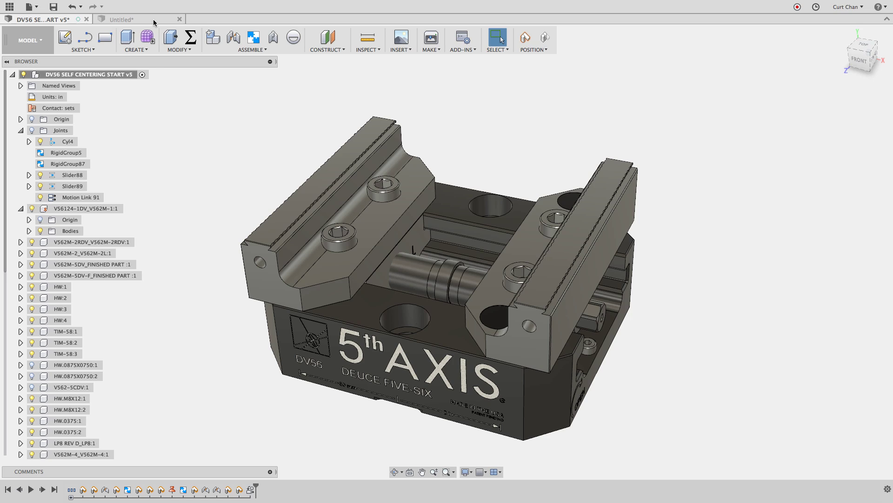
Switch to the untitled design and review the Design preferences.
click(153, 21)
click(847, 7)
click(855, 31)
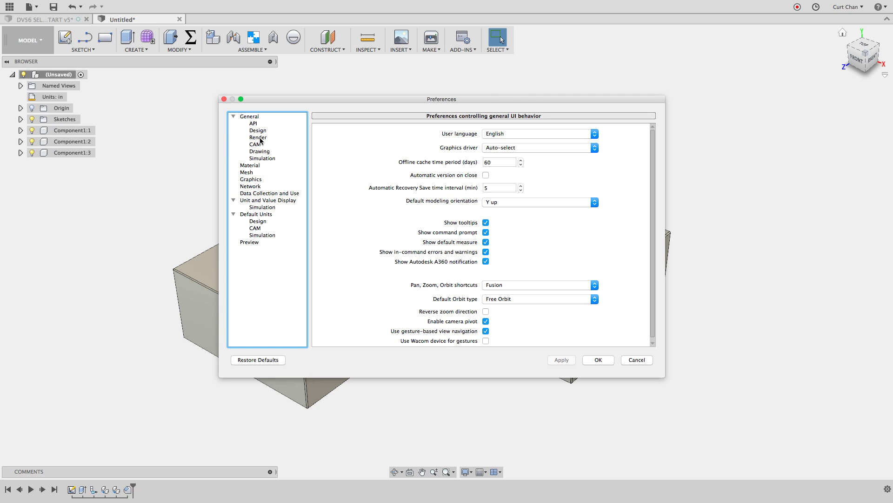
click(259, 131)
click(647, 361)
Start a sketch on a block's face and hide the three Component1 instances to inspect the automatically projected geometry.
click(65, 36)
click(283, 241)
click(32, 130)
click(32, 141)
click(31, 153)
click(484, 256)
mouse_move(484, 256)
shift+middle_down()
mouse_move(456, 265)
mouse_move(460, 242)
shift+middle_up()
click(281, 267)
Extrude the projected sketch profile, and undo the trial.
key(e)
click(504, 245)
drag(477, 257, 462, 218)
click(872, 230)
key(super+z)
Turn off "Auto project geometry on active sketch plane" in the Design preferences.
click(847, 6)
key(Return)
click(263, 132)
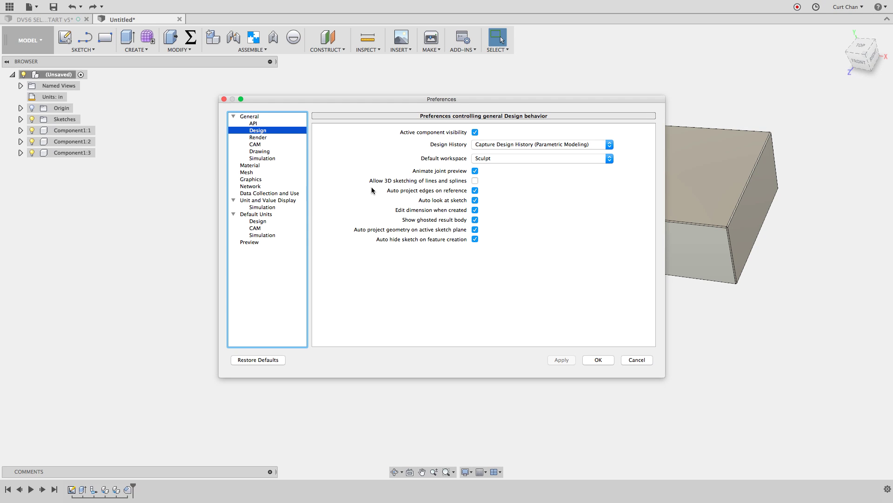
click(475, 230)
click(590, 361)
Create a new sketch on the block's face and hide all three components to check for projected edges.
click(61, 41)
click(484, 243)
click(32, 131)
click(32, 141)
click(31, 153)
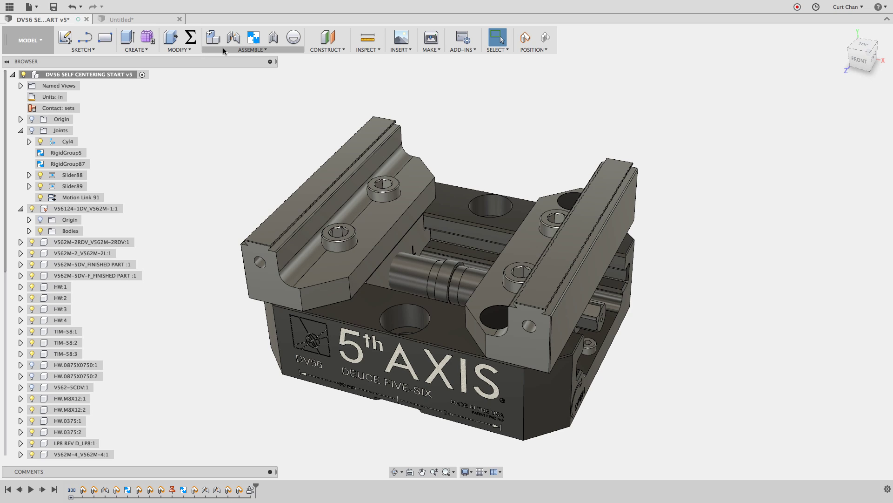
Create a new component named Stock with the top-level vise assembly as its parent.
click(223, 49)
click(227, 69)
click(828, 166)
click(60, 309)
click(828, 166)
click(107, 76)
drag(832, 154, 763, 154)
text(Stock)
click(845, 215)
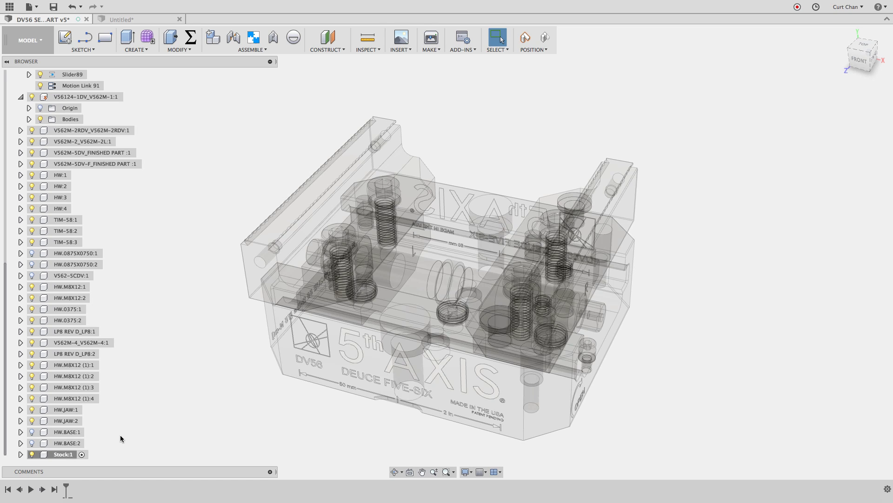
Start a horizontal sketch in the Stock component, capturing the position, and draw a rectangle about 4.08 by 5.95 in over the vise.
click(64, 37)
scroll(379, 138, up, 10)
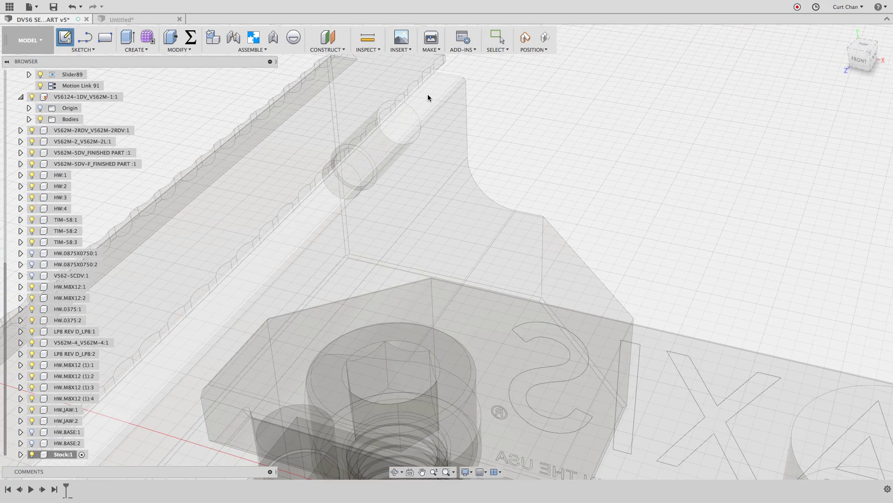
click(426, 100)
click(440, 238)
key(r)
click(356, 168)
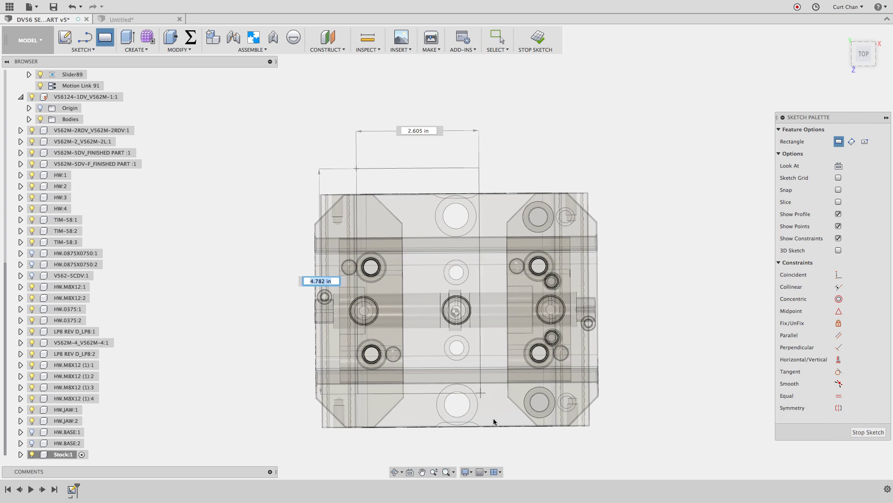
click(550, 448)
middle_drag(289, 289, 253, 211)
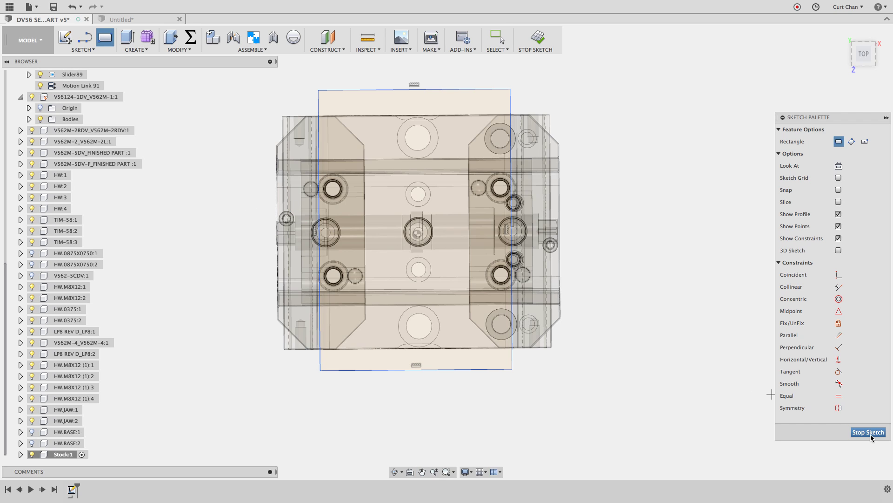
Isolate the Stock component and reopen its rectangle sketch for editing.
click(868, 432)
right_click(55, 455)
click(76, 438)
click(259, 362)
right_click(73, 488)
click(114, 387)
Draw horizontal and vertical centre lines across the rectangle and convert both to construction lines.
key(l)
click(321, 228)
double_click(512, 229)
click(419, 372)
key(Escape)
click(473, 230)
key(x)
click(418, 193)
key(x)
Place a sketch point where the rectangle's two construction lines cross.
click(144, 52)
click(89, 49)
click(100, 159)
click(416, 230)
Constrain the rectangle's opposite sides to be symmetric about the vertical and horizontal construction lines.
click(837, 383)
click(320, 188)
click(512, 163)
click(417, 157)
click(473, 90)
click(473, 370)
click(470, 230)
Make the rectangle's centre point coincident with the sketch origin.
click(416, 230)
scroll(417, 229, up, 3)
shift+click(417, 235)
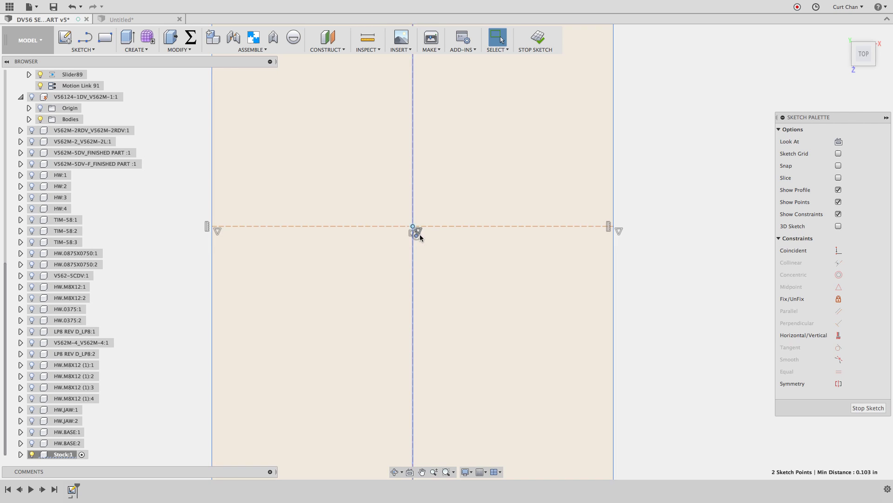
click(839, 252)
scroll(762, 289, down, 5)
Dimension the rectangle's width to 4 in and add a dimension for its length.
middle_drag(636, 300, 615, 300)
click(475, 78)
click(428, 66)
text(4.079268)
key(Return)
click(548, 180)
click(604, 269)
key(Return)
Extrude the rectangular stock profile 3 in into a solid block.
mouse_move(683, 284)
shift+middle_down()
mouse_move(683, 226)
mouse_move(643, 270)
mouse_move(555, 309)
shift+middle_up()
key(e)
click(337, 254)
text(3)
key(Return)
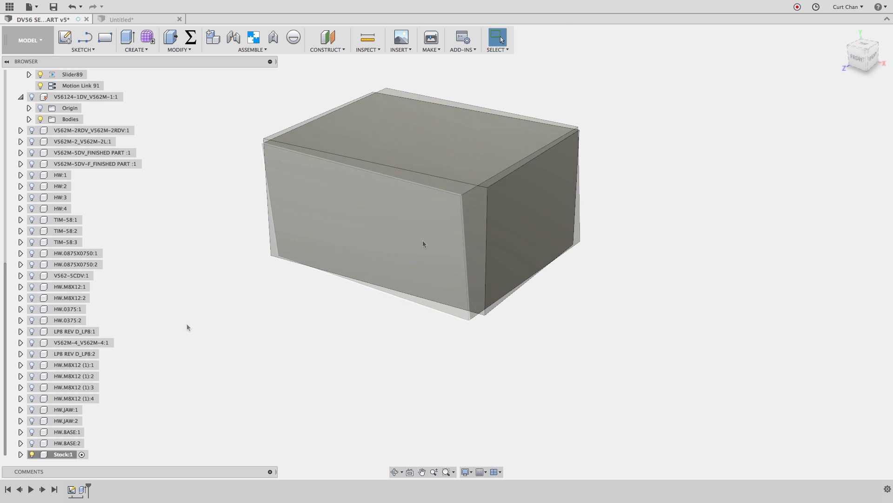
Unisolate the Stock component and activate the top-level vise assembly.
right_click(54, 454)
click(78, 438)
scroll(190, 220, down, 2)
shift+scroll(191, 221, up, 5)
shift+scroll(191, 221, left, 5)
shift+scroll(219, 250, right, 5)
shift+scroll(217, 250, down, 4)
scroll(218, 250, down, 2)
scroll(113, 249, up, 5)
scroll(129, 163, up, 1)
click(142, 75)
Create a joint origin centred between two opposite faces on a mating edge of the stock and jaws.
scroll(233, 180, up, 2)
shift+scroll(166, 157, left, 3)
scroll(165, 156, up, 2)
mouse_move(362, 217)
mouse_down()
mouse_move(359, 202)
mouse_move(363, 214)
mouse_up()
mouse_move(380, 244)
mouse_down()
mouse_move(386, 254)
mouse_move(385, 244)
mouse_up()
click(262, 49)
click(296, 109)
click(296, 109)
click(250, 89)
click(425, 234)
click(752, 131)
click(763, 151)
click(492, 227)
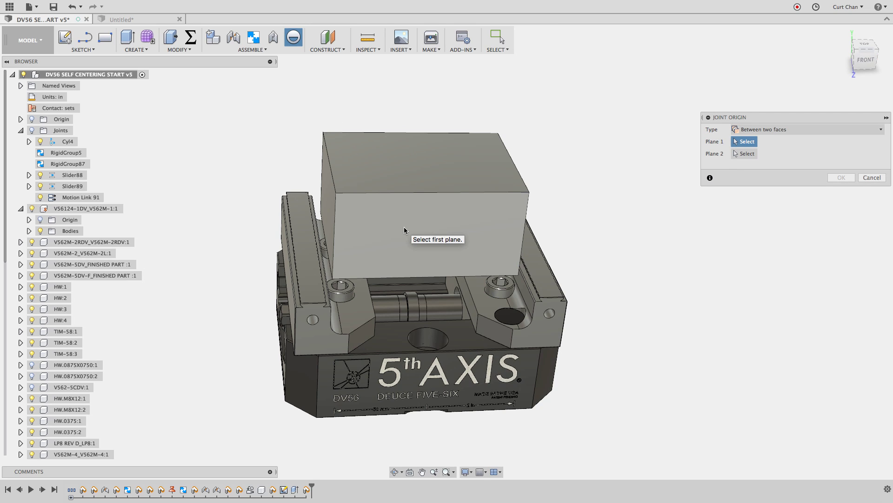
click(403, 227)
shift+middle_drag(400, 227, 535, 214)
click(364, 211)
click(365, 242)
right_click(628, 182)
click(660, 184)
Create a second joint origin between two opposite faces, placed on another stock-to-jaw mating edge.
right_click(712, 187)
click(711, 148)
click(487, 262)
click(763, 129)
click(782, 150)
click(510, 219)
shift+middle_drag(509, 219, 401, 244)
click(401, 244)
shift+middle_drag(498, 270, 637, 272)
click(505, 290)
click(829, 263)
Add the remaining joint origins on the mating edges of the stock and jaws.
right_click(688, 229)
click(702, 213)
click(477, 367)
right_click(157, 160)
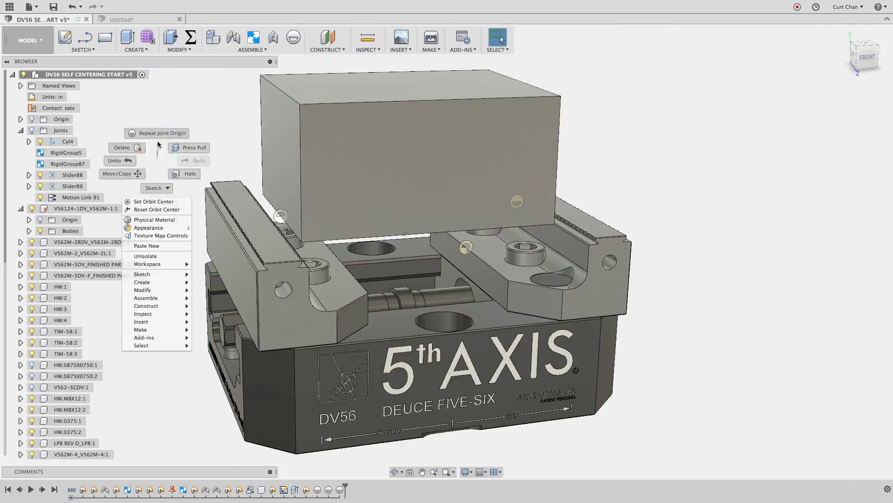
click(157, 133)
right_click(340, 490)
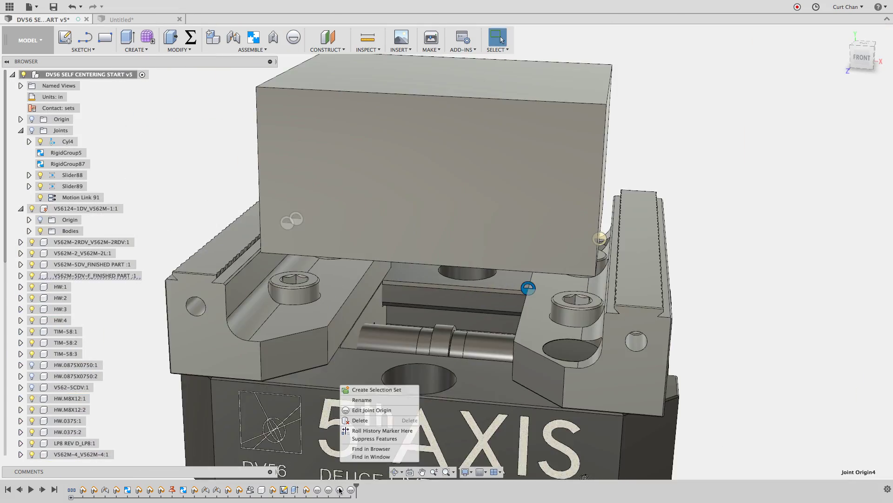
click(371, 410)
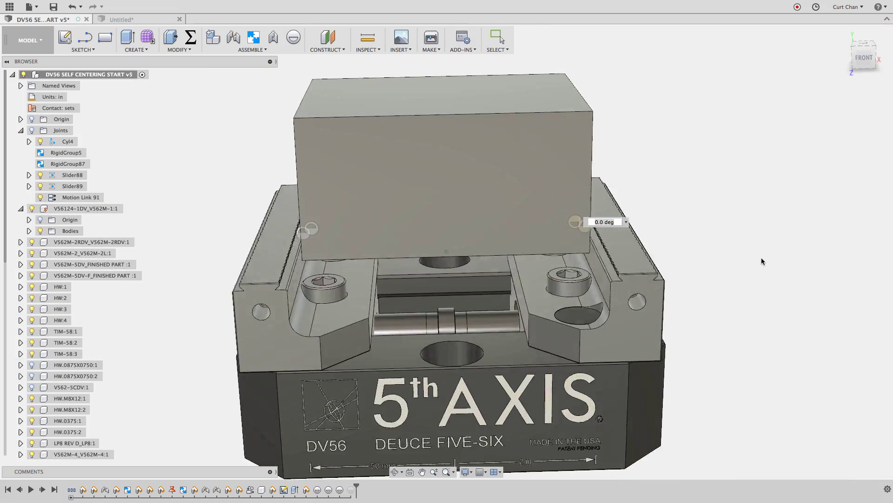
shift+middle_drag(761, 257, 688, 271)
Create a rigid joint between the joint origins of the stock and the right jaw.
click(234, 37)
click(546, 252)
click(539, 253)
click(856, 251)
click(800, 263)
shift+middle_drag(449, 296, 475, 293)
click(842, 287)
Create a rigid joint between the joint origins of the stock and the left jaw.
right_click(738, 260)
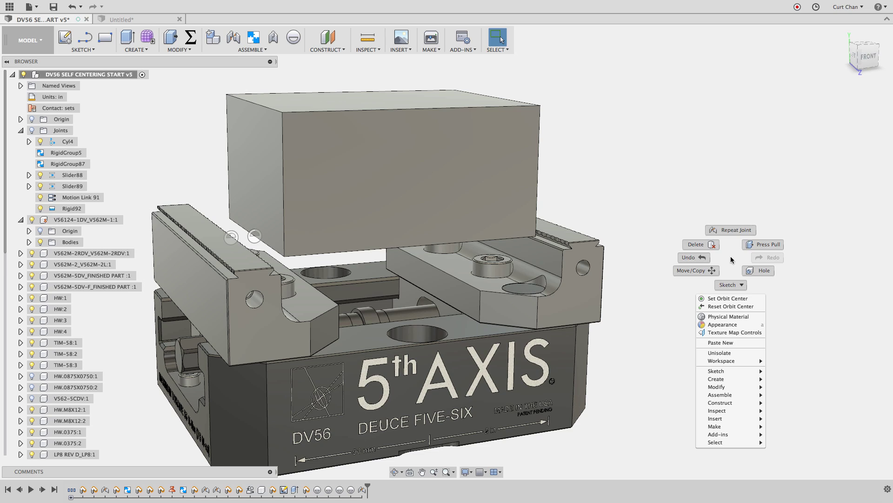
click(733, 236)
click(289, 250)
click(284, 235)
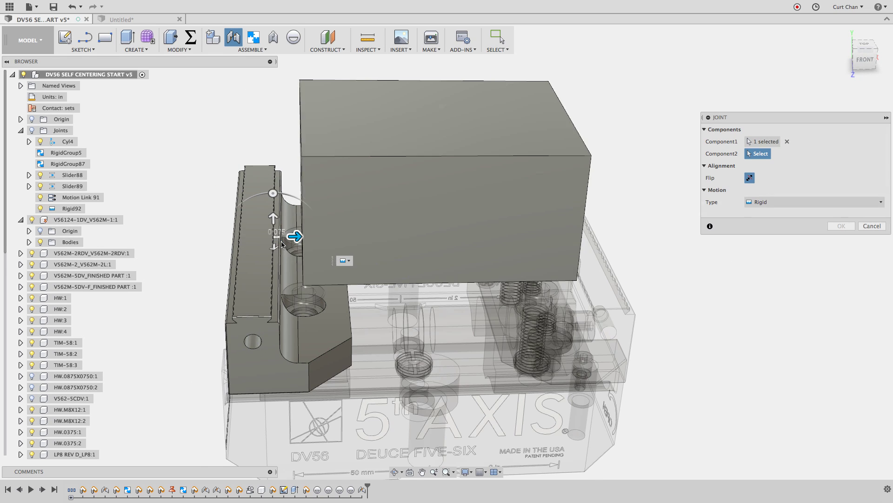
click(840, 286)
Expand the stock component down to its sketch and bring up the sketch's dimensions.
scroll(150, 204, down, 2)
click(21, 131)
click(20, 141)
scroll(33, 343, down, 2)
click(20, 454)
scroll(47, 452, down, 4)
click(29, 454)
click(83, 455)
right_click(82, 455)
click(109, 432)
Open the dimensions of the stock's sketch to inspect their editable values.
double_click(585, 295)
key(Return)
key(Escape)
click(544, 309)
key(Return)
shift+scroll(576, 375, left, 5)
shift+middle_drag(577, 375, 577, 374)
Select the stock's extrusion, put the sketch display away and collapse the stock component.
click(296, 490)
click(238, 299)
shift+middle_drag(239, 299, 239, 299)
click(39, 441)
click(30, 441)
click(21, 409)
Open the model's parameters and expand the stock's sketch and extrusion entries.
click(190, 37)
click(150, 131)
click(150, 140)
click(120, 150)
click(89, 150)
click(118, 159)
click(99, 159)
click(99, 186)
click(258, 196)
Add a user parameter named Height with a value of 2 in.
click(173, 104)
click(172, 103)
text(Heg)
key(BackSpace)
text(ight)
click(205, 166)
text(2)
click(203, 209)
Add a user parameter named Width with a value of 2.5 in.
click(172, 102)
text(Width)
click(197, 167)
text(2.5)
click(203, 210)
Add a user parameter named Length with a value of 4 in.
click(173, 103)
text(Length)
click(210, 166)
text(4)
key(Return)
Link the stock's two sketch dimensions to Width and Length, and its extrusion distance to Height.
click(266, 197)
text(Width)
key(Return)
click(263, 205)
text(Length)
click(266, 219)
click(262, 223)
text(Height)
click(272, 241)
Set the Height, Width and Length user parameters to 3 in each.
click(262, 112)
click(255, 112)
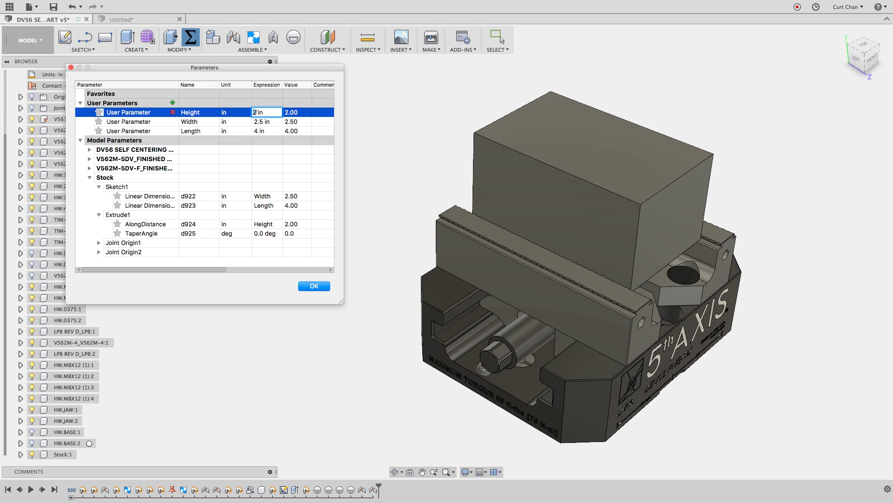
key(BackSpace)
text(3)
key(Return)
click(258, 121)
drag(259, 121, 249, 123)
text(3)
click(258, 130)
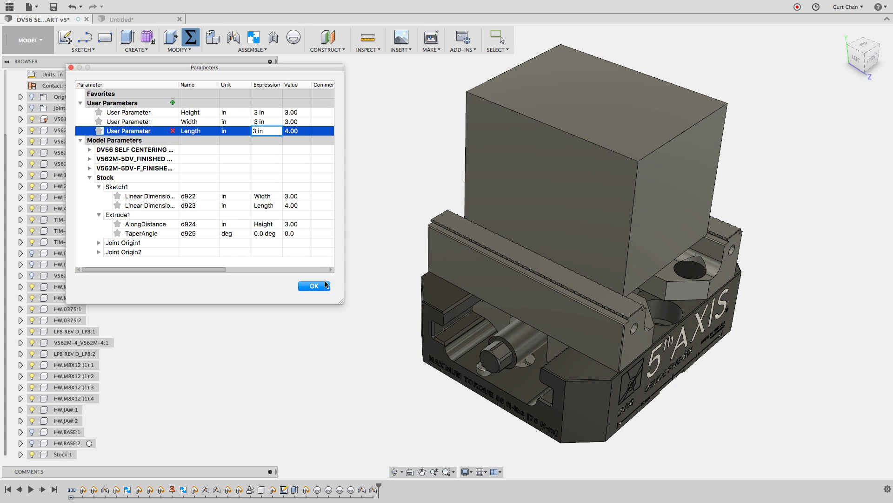